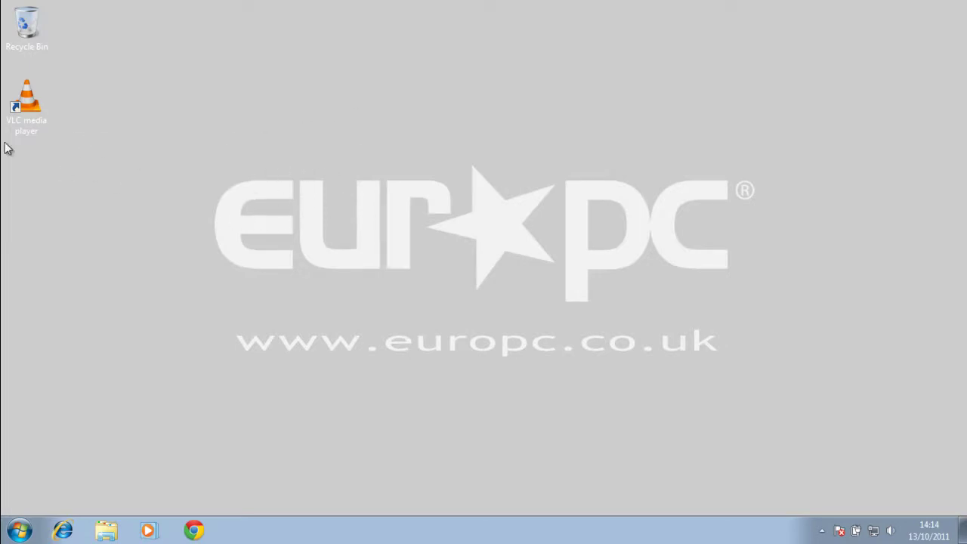
Launch VLC media player from the desktop and move its window near the centre of the screen
click(21, 106)
click(43, 122)
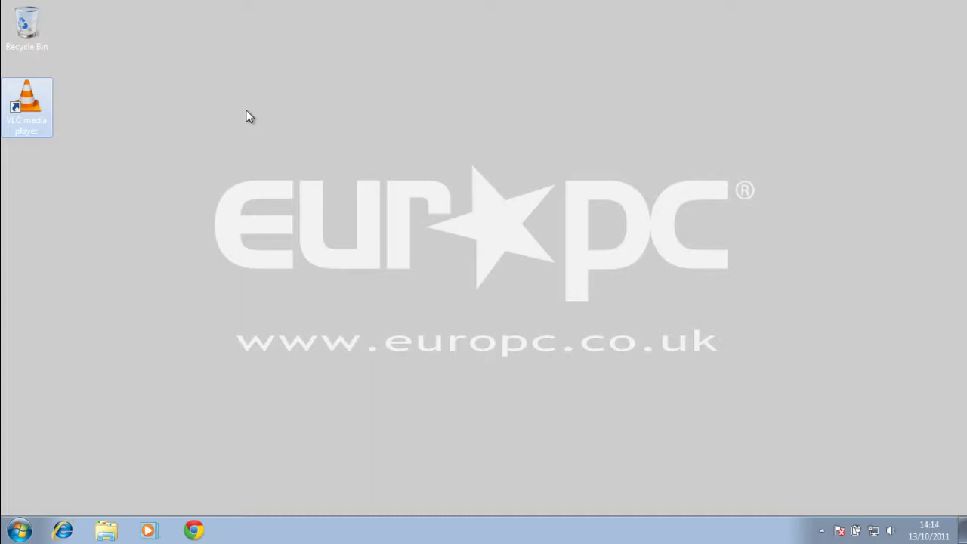
click(169, 160)
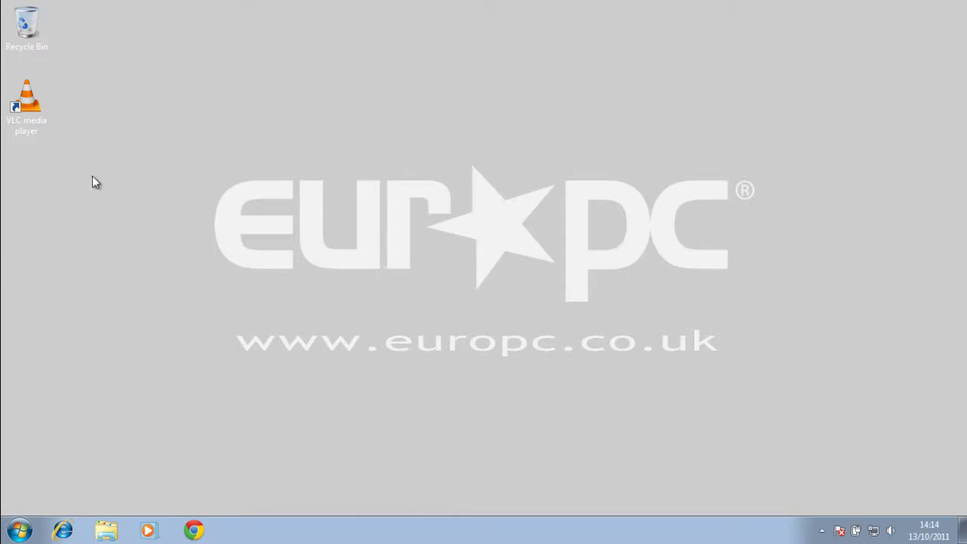
double_click(37, 119)
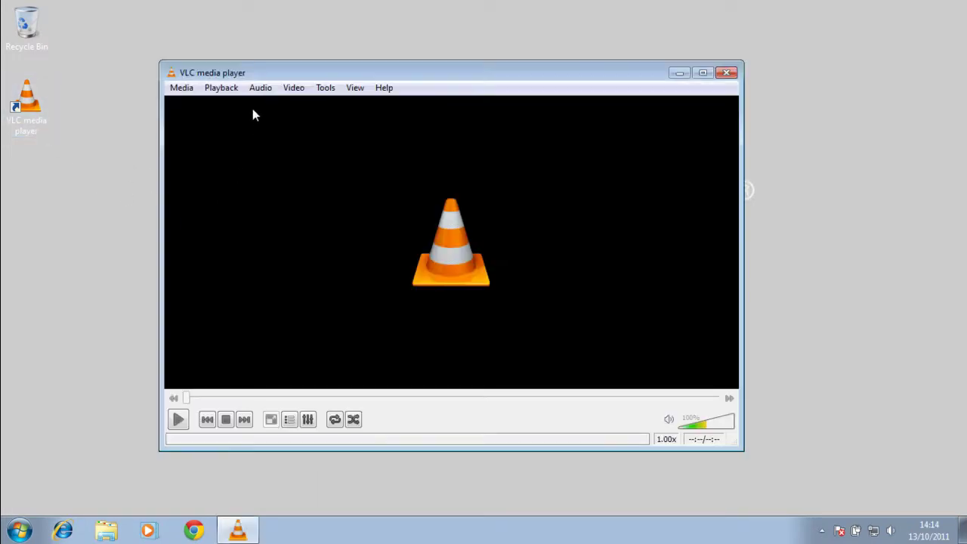
drag(250, 74, 301, 68)
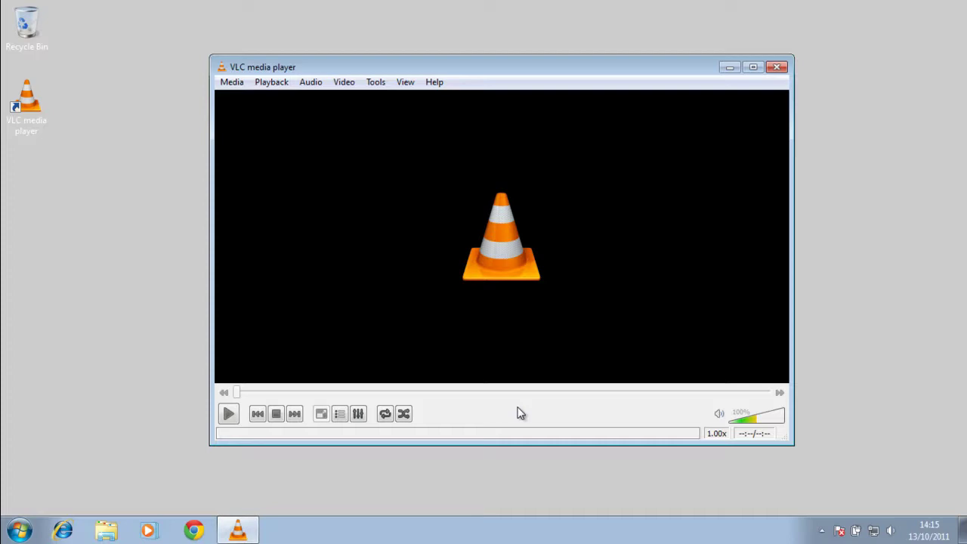
drag(519, 69, 491, 68)
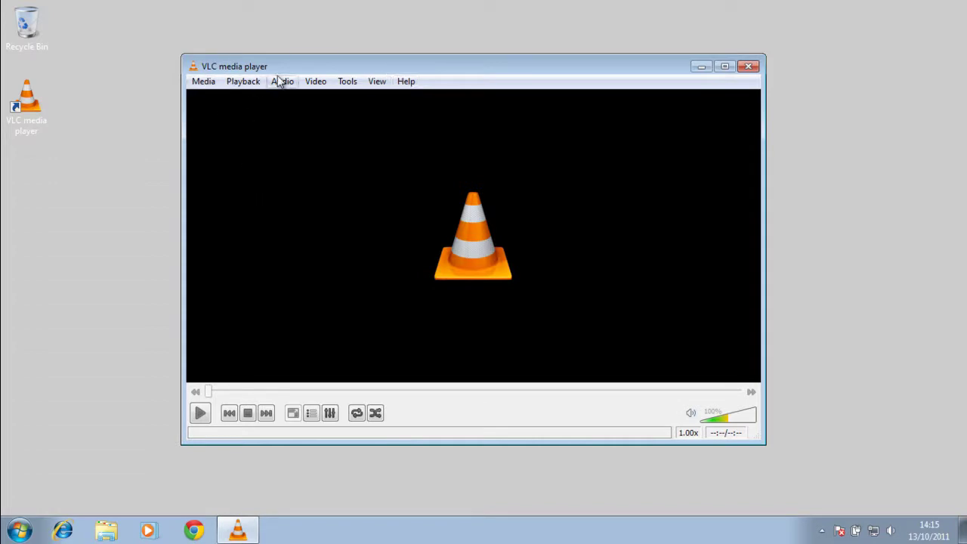
Open the player's Preferences, enlarge the dialog and move it up so that more settings fit on screen
click(203, 83)
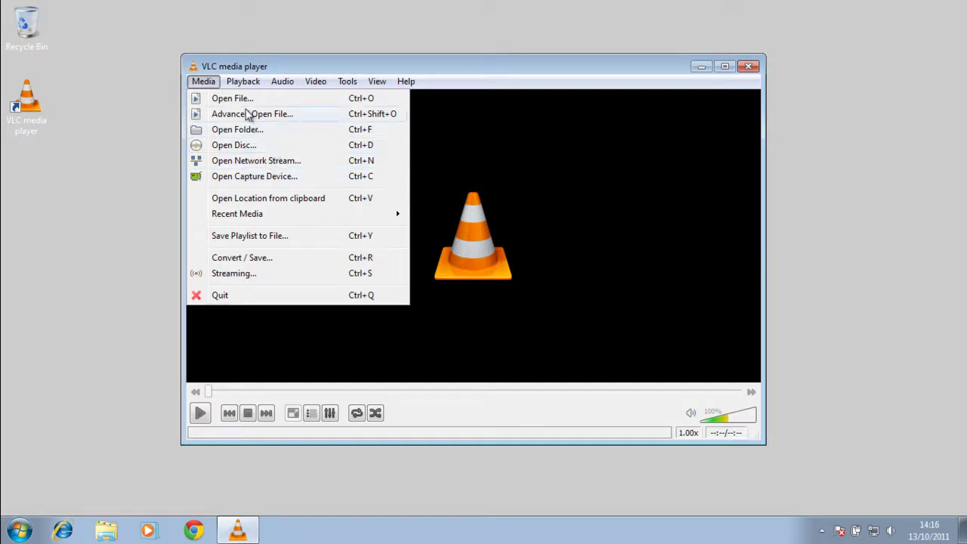
mouse_move(245, 81)
mouse_move(292, 87)
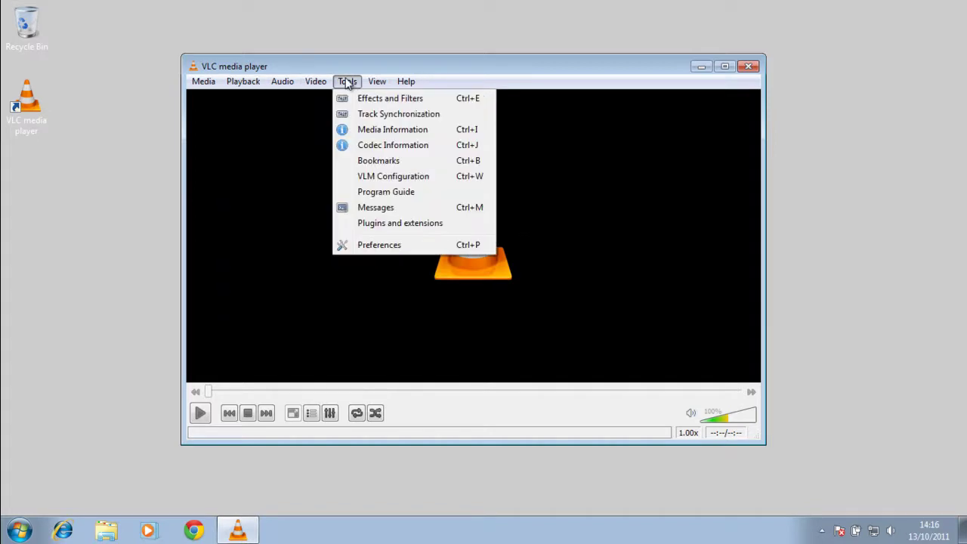
click(378, 246)
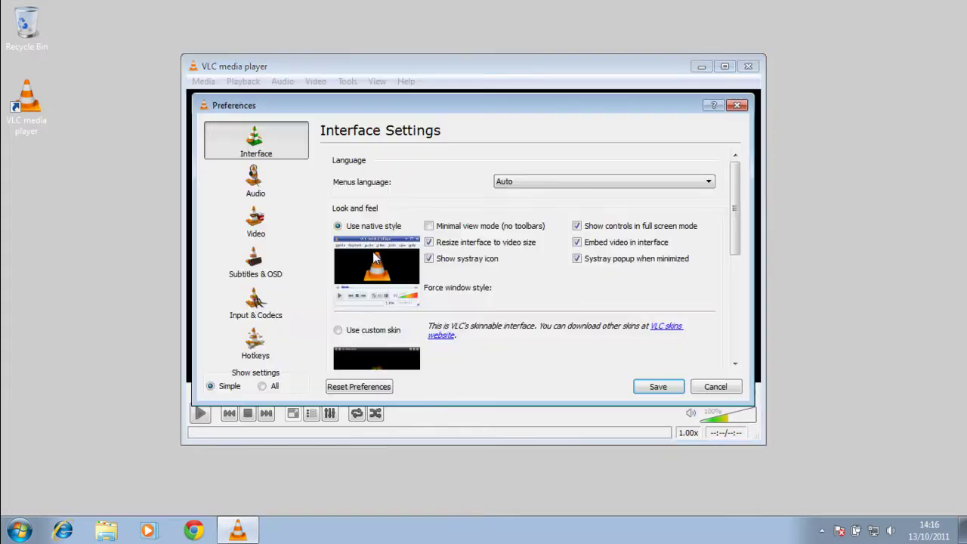
drag(500, 101, 492, 64)
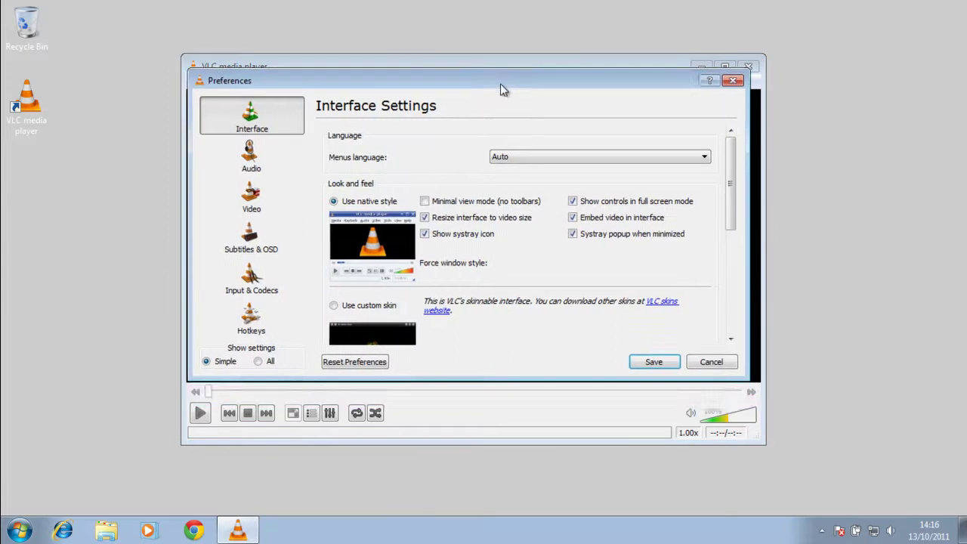
drag(748, 369, 809, 514)
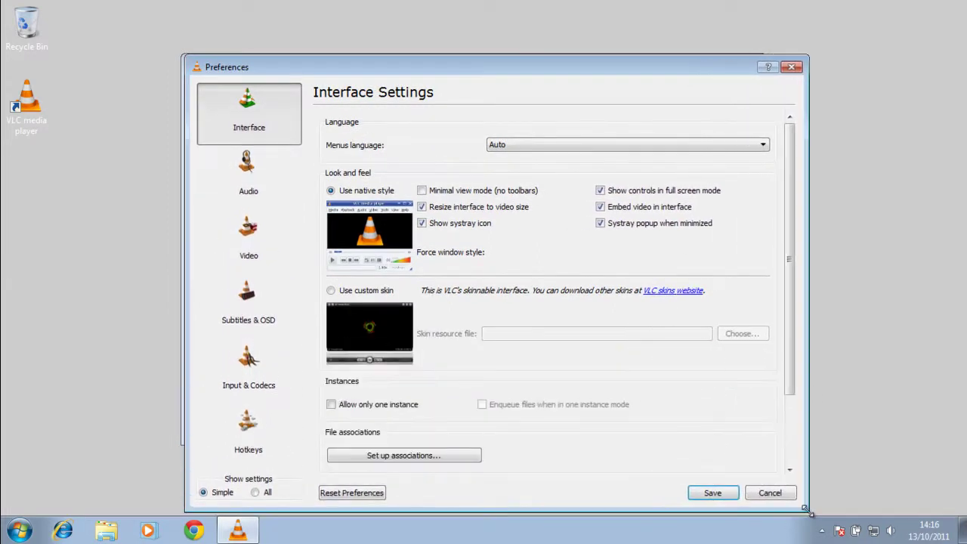
drag(501, 73, 498, 37)
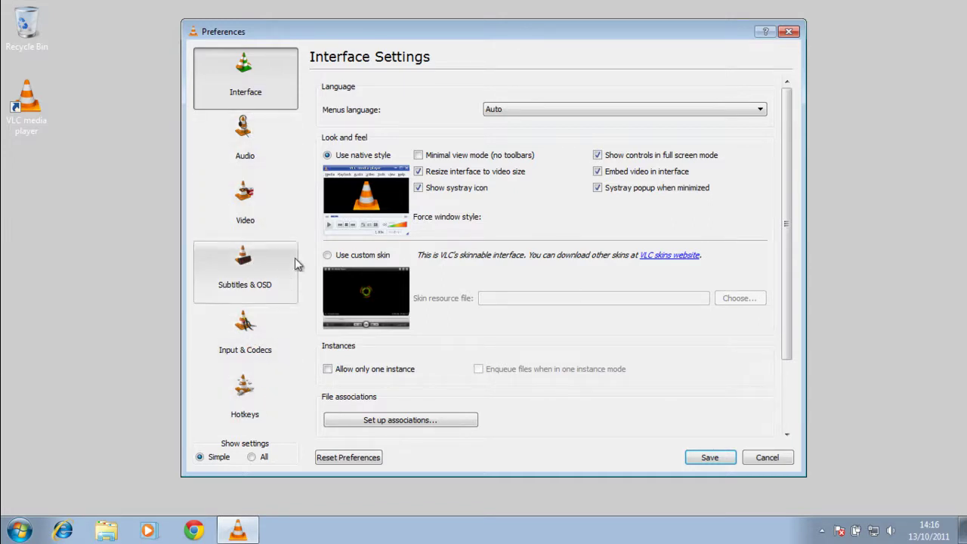
Examine the interface settings, including the available menu languages, file associations and privacy options
click(656, 111)
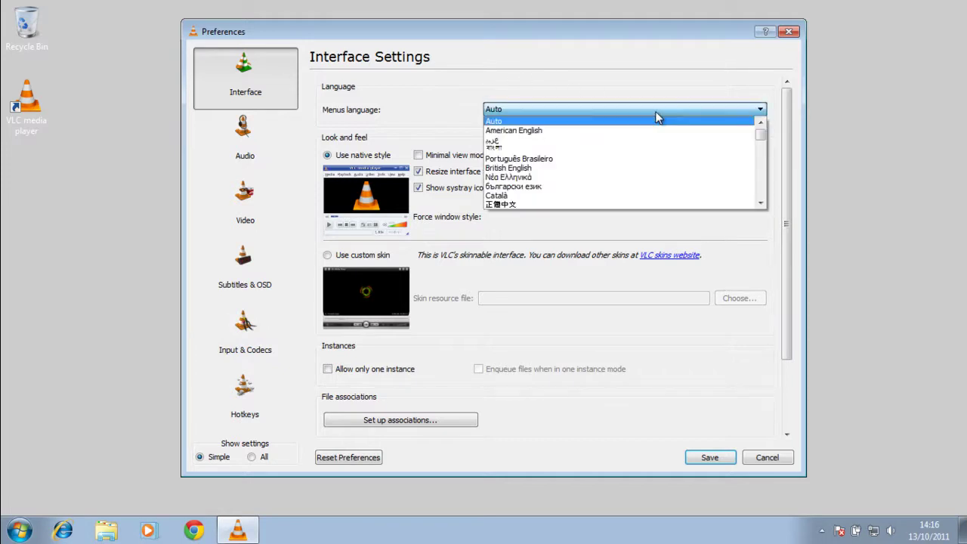
mouse_move(759, 133)
mouse_down()
mouse_move(760, 198)
mouse_move(762, 129)
mouse_up()
click(681, 67)
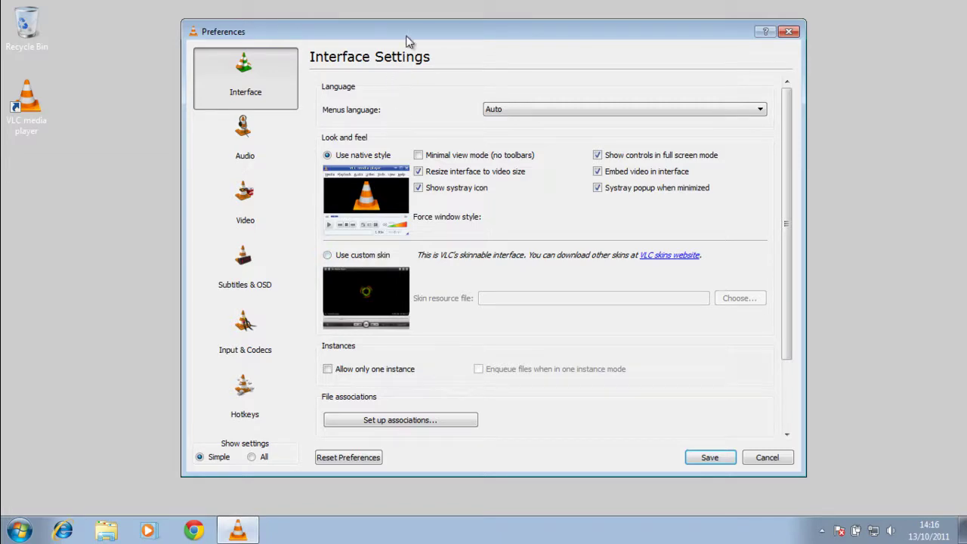
drag(407, 37, 373, 41)
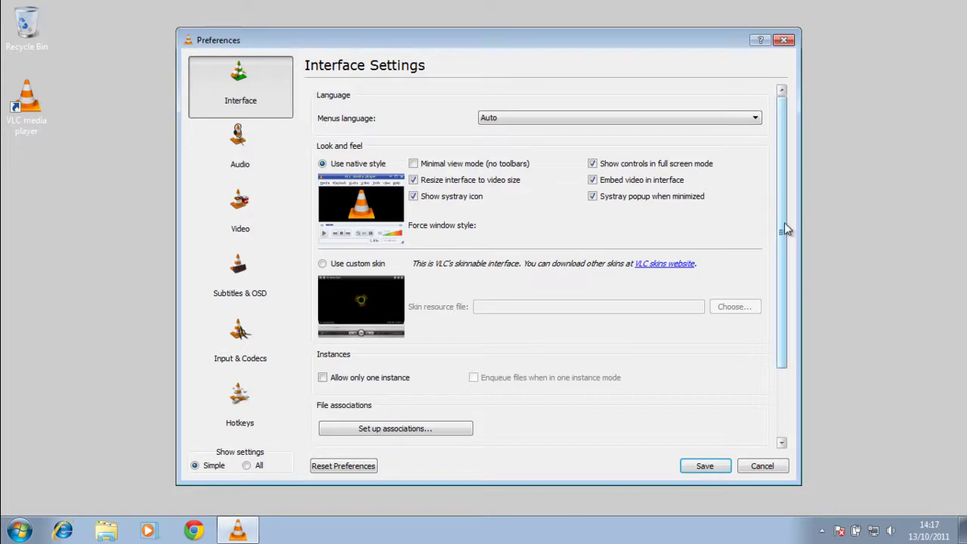
drag(784, 214, 785, 338)
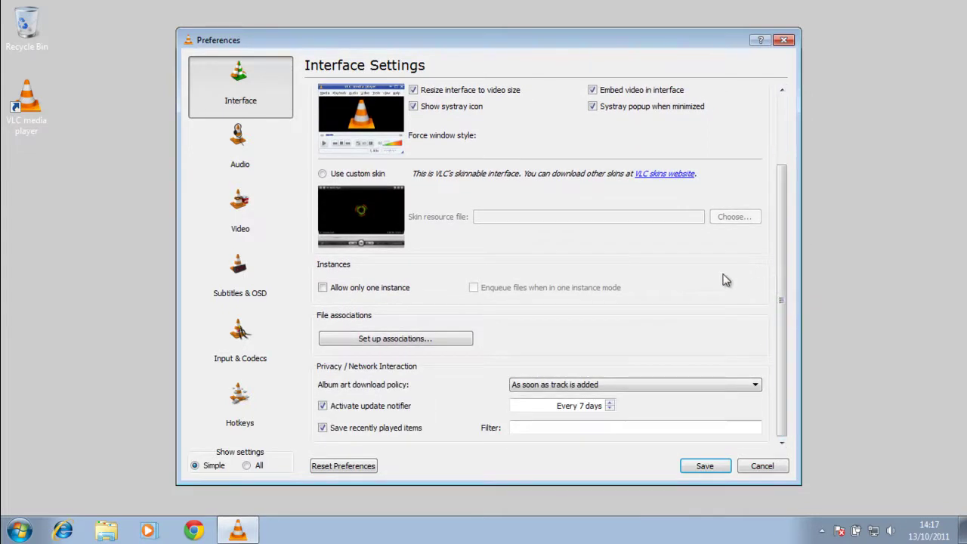
Examine the audio settings, including the available Dolby Surround options, without changing them
click(219, 139)
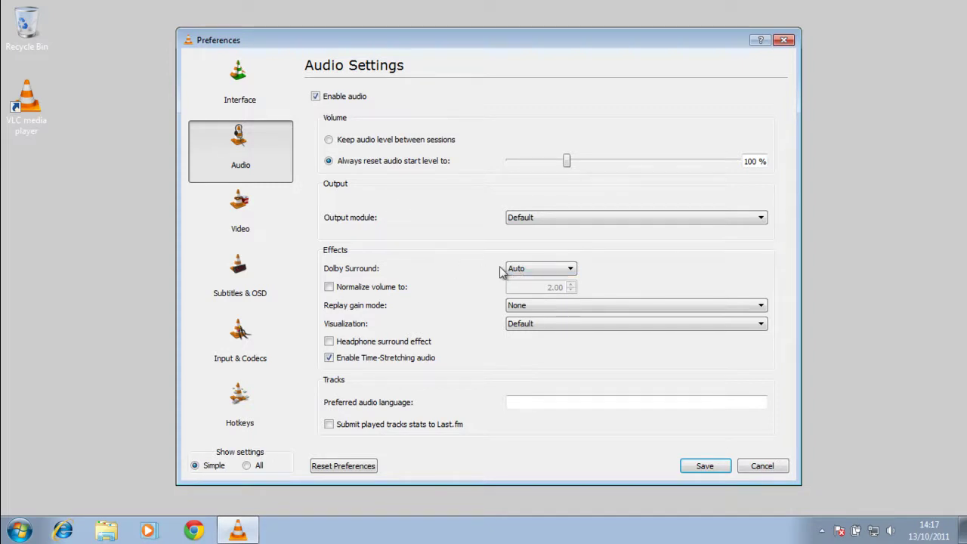
click(533, 272)
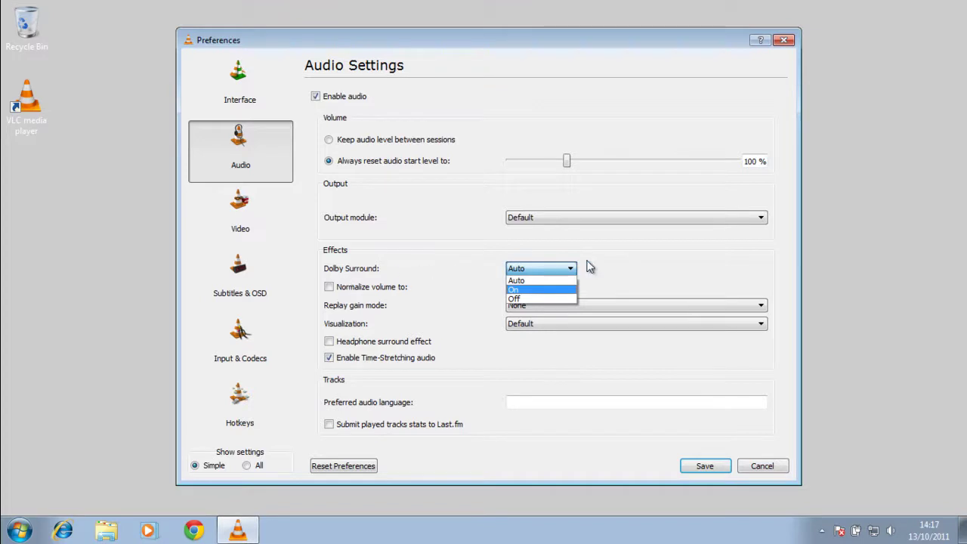
click(610, 263)
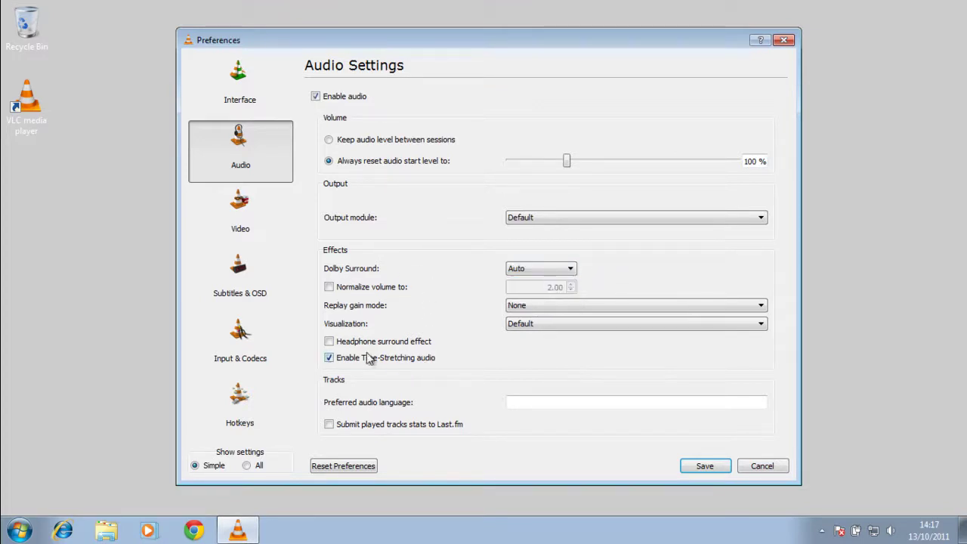
Examine the video, subtitles and on-screen display, input and codecs, and hotkey settings
click(254, 212)
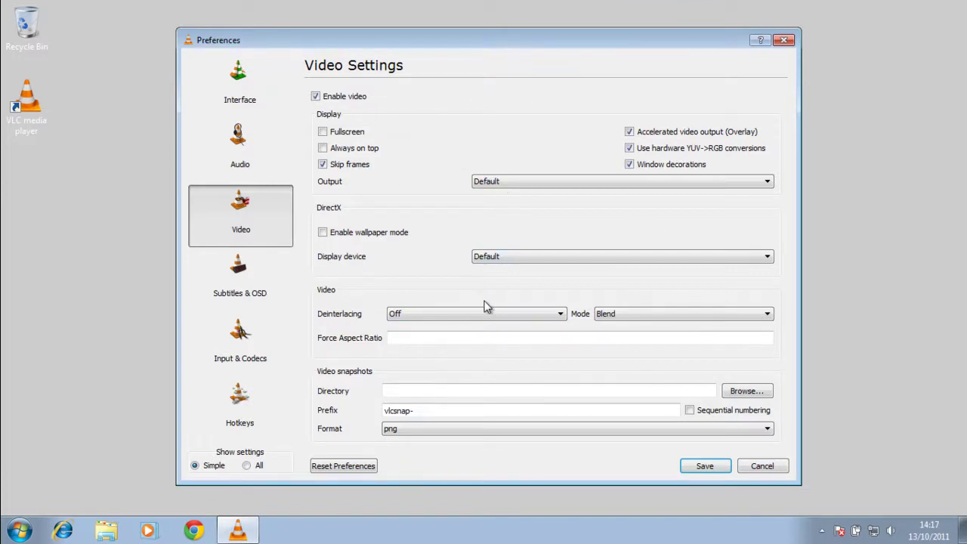
click(446, 339)
click(278, 276)
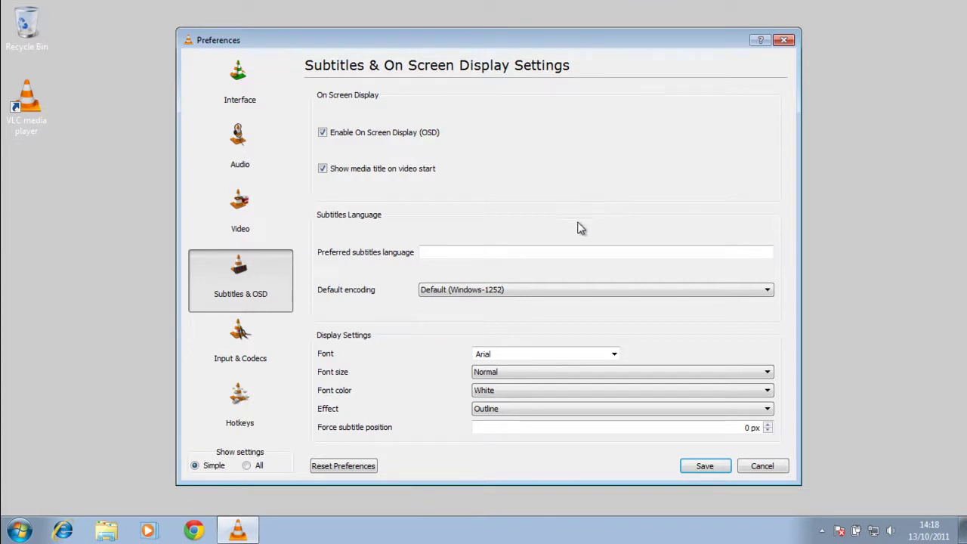
click(273, 366)
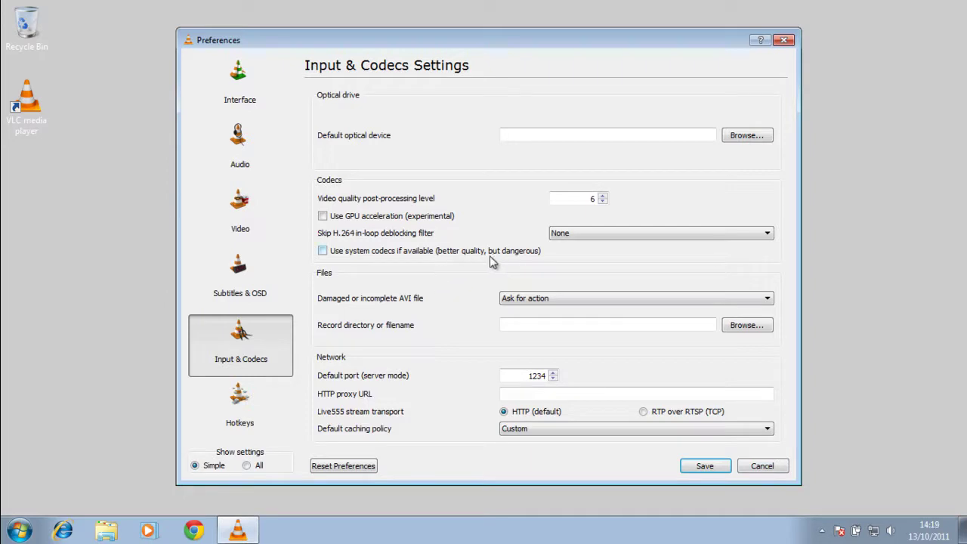
click(251, 416)
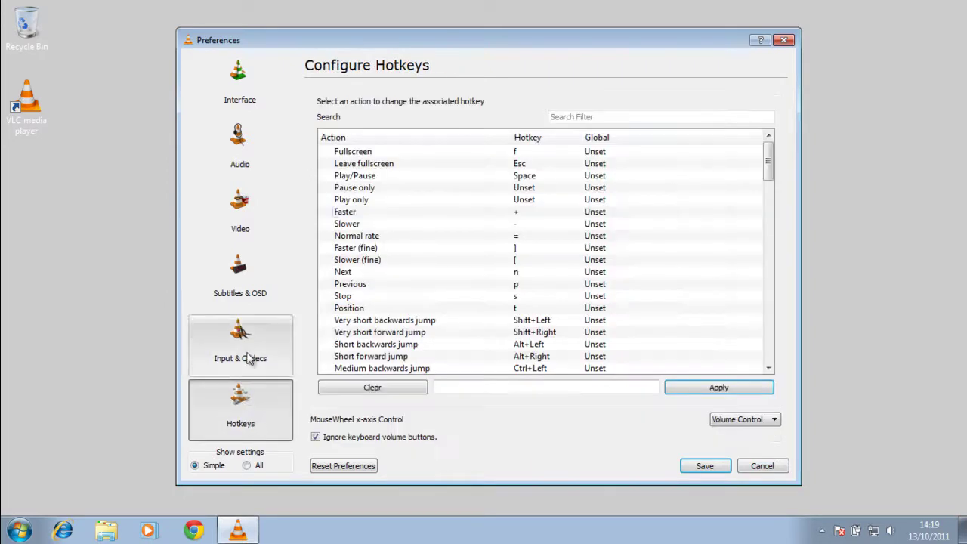
mouse_move(767, 168)
mouse_down()
mouse_move(768, 332)
mouse_move(782, 156)
mouse_up()
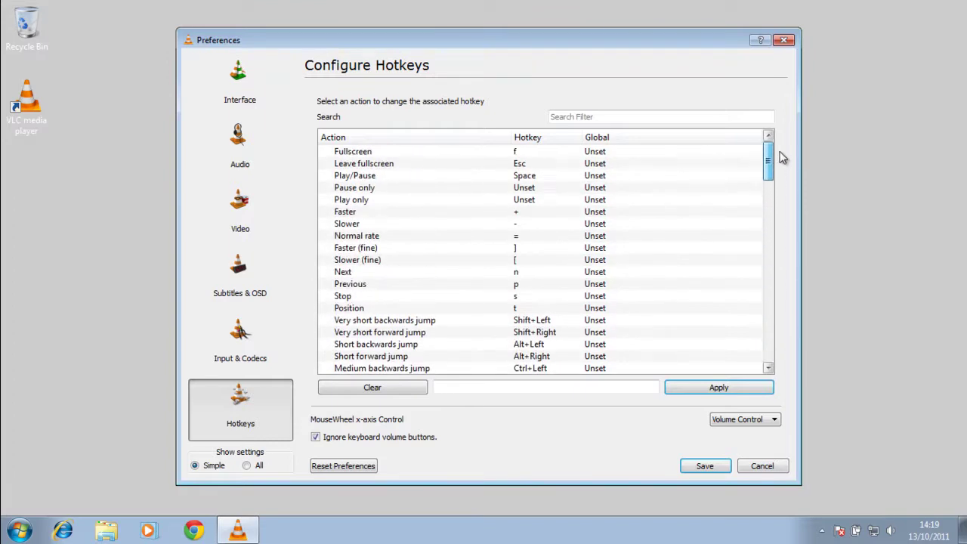
Review the interface, audio, video and subtitle settings again, and close Preferences without saving
click(217, 82)
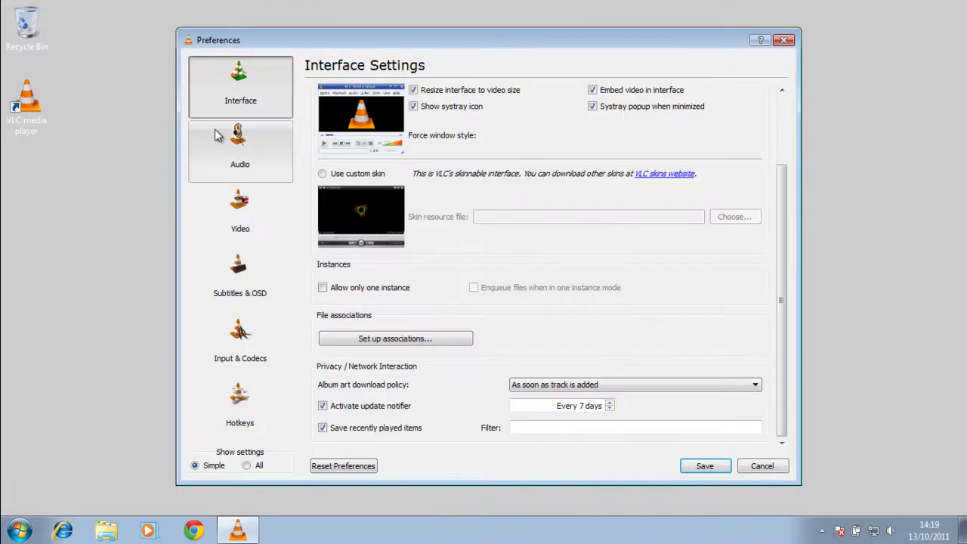
click(238, 149)
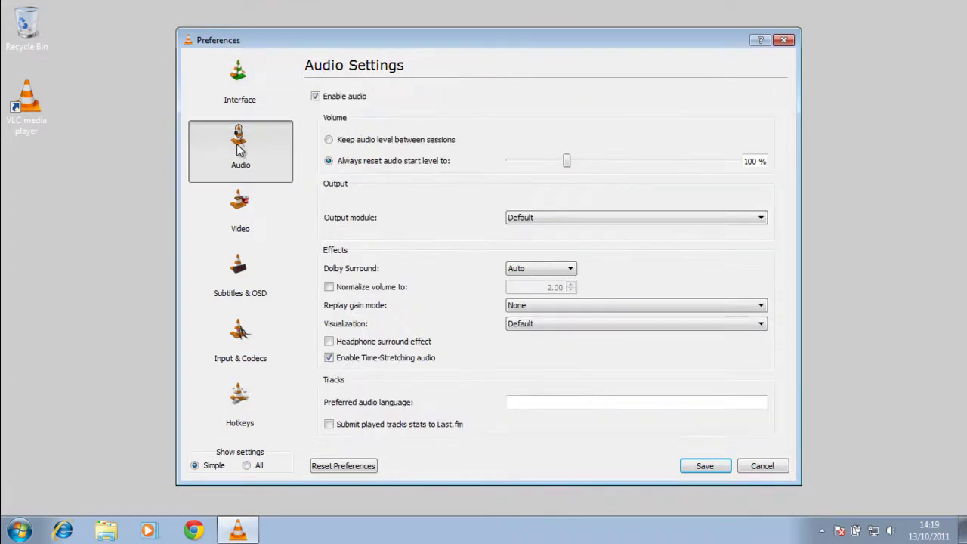
click(242, 210)
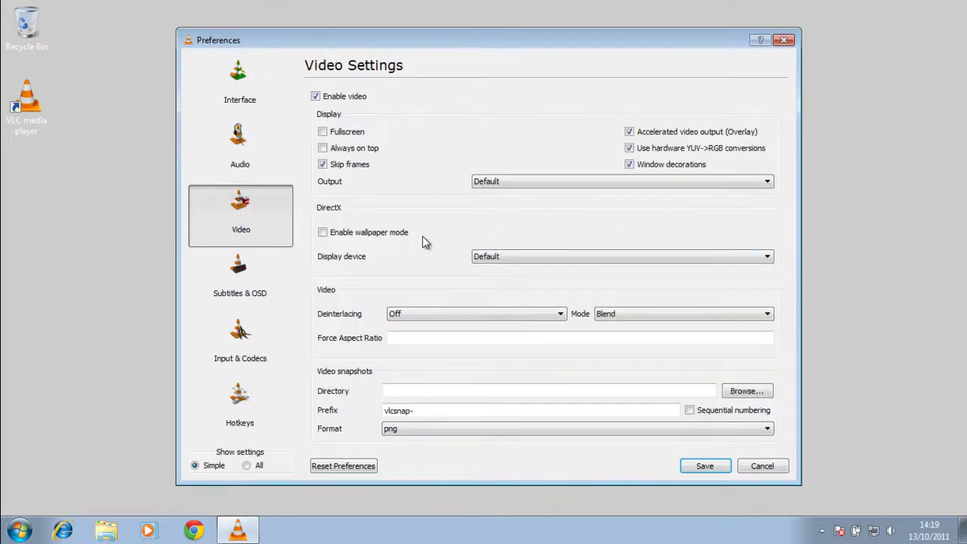
click(248, 296)
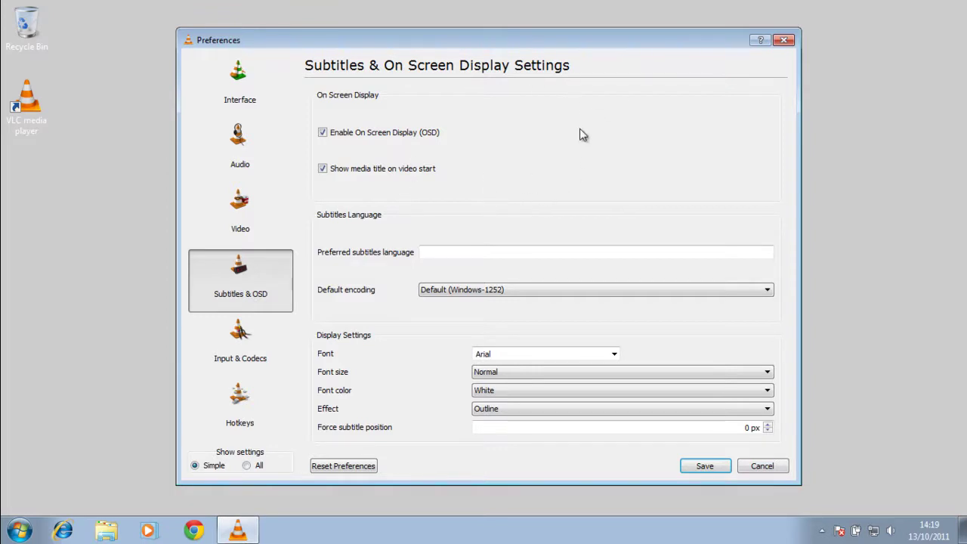
mouse_move(582, 134)
click(247, 97)
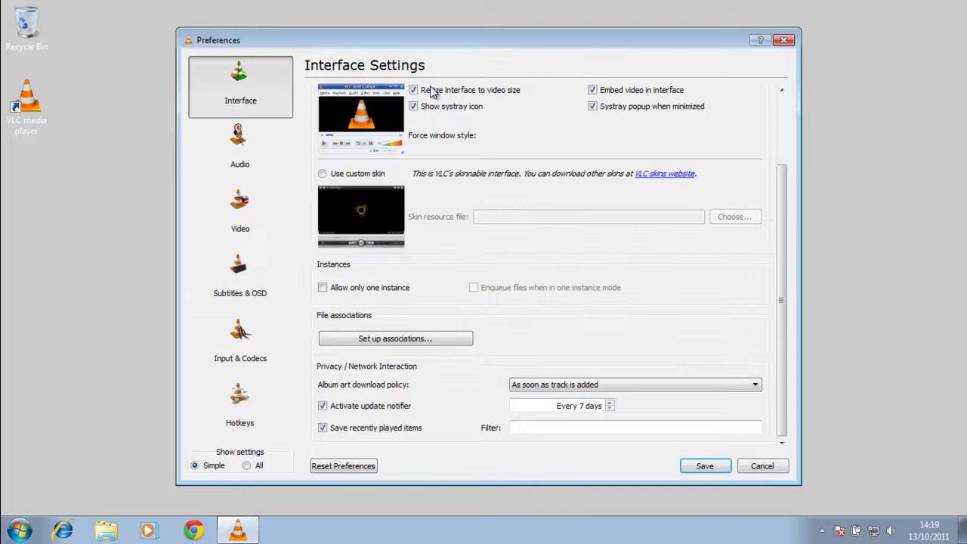
click(784, 40)
click(205, 82)
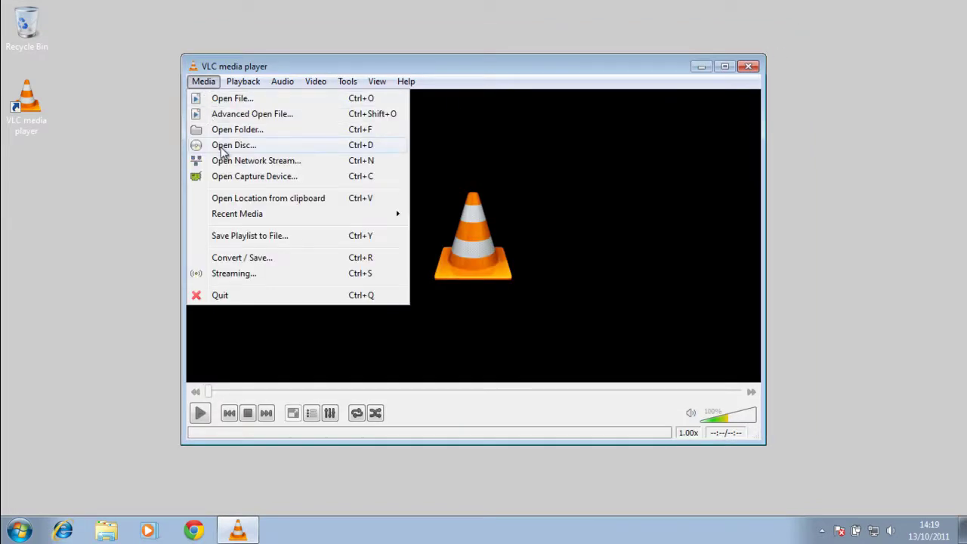
click(622, 125)
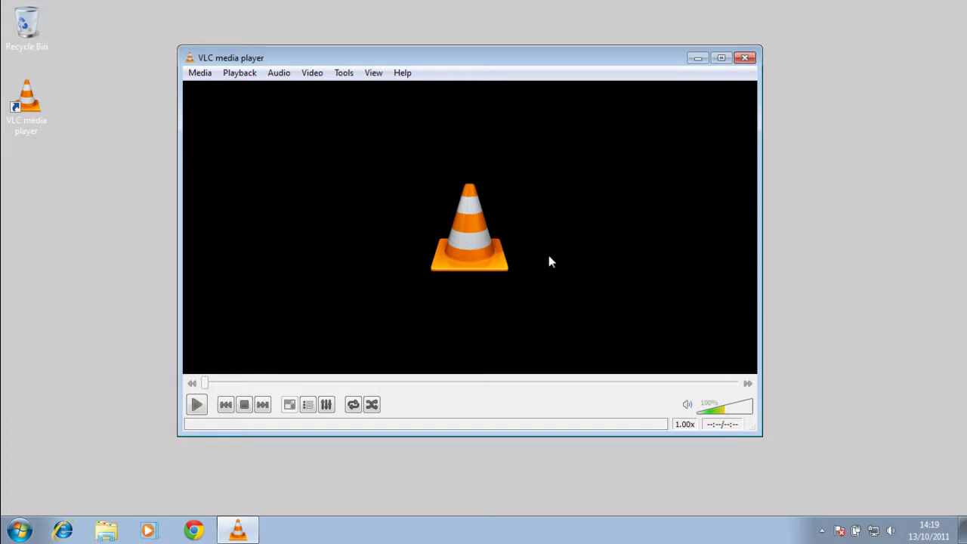
drag(265, 61, 278, 59)
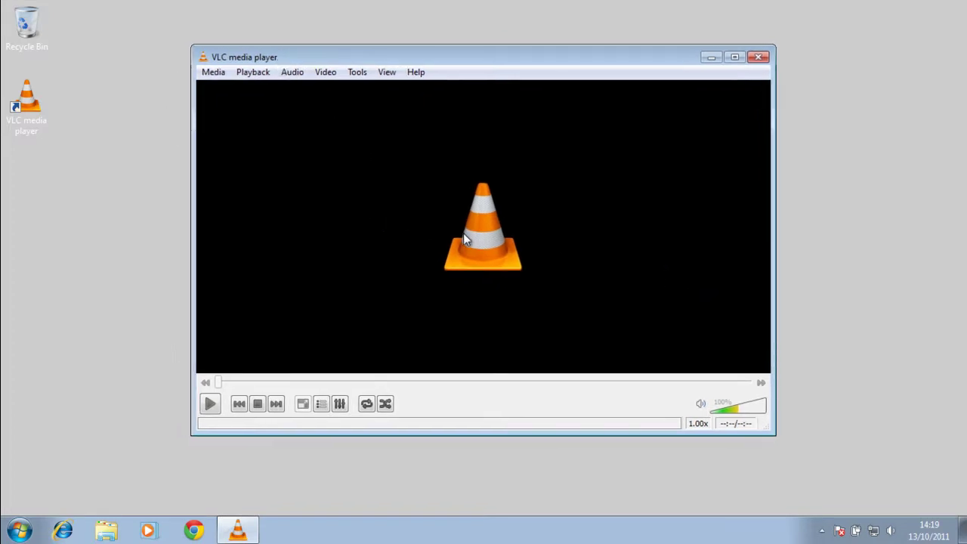